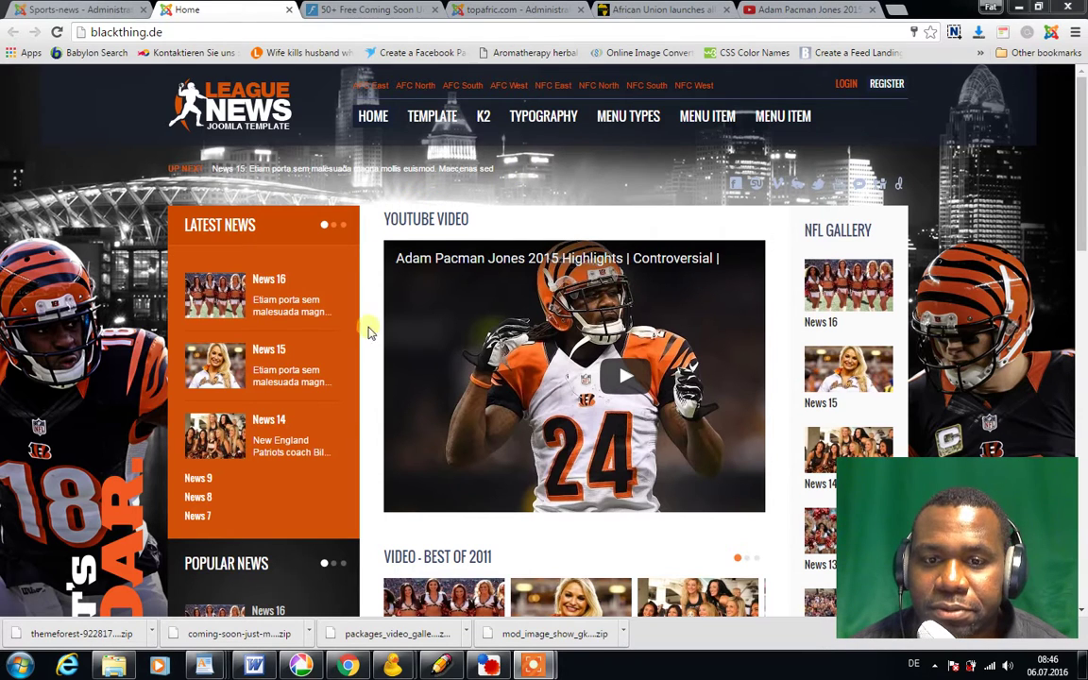
Step: Launch Favicon Creator from the taskbar beside the League News site in Chrome
click(440, 667)
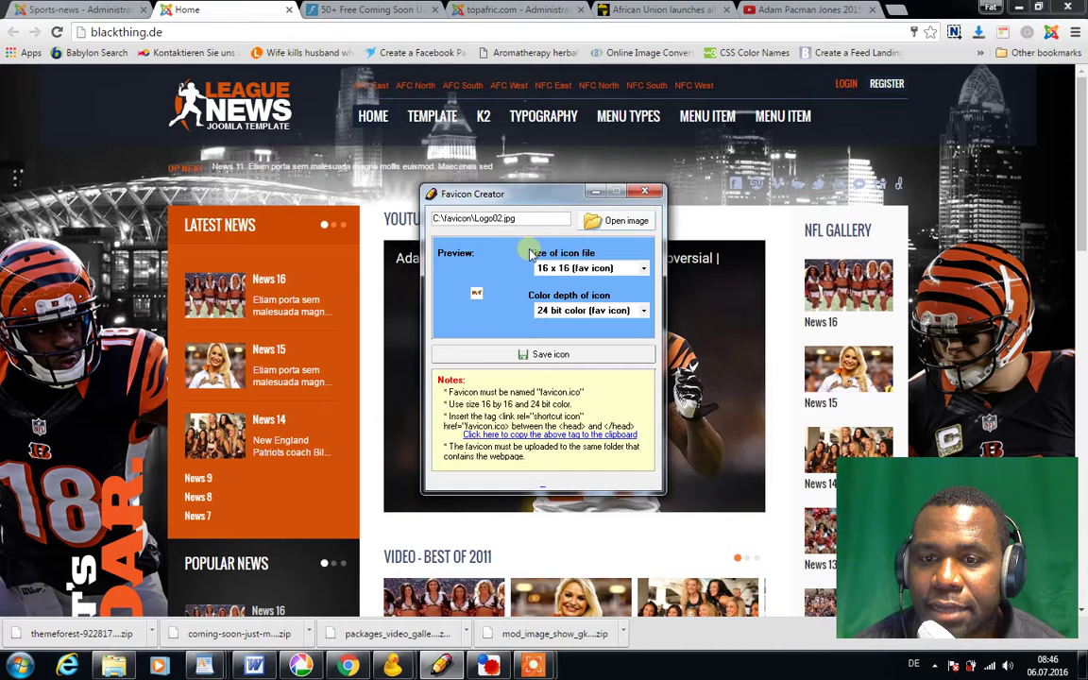
Step: Load the 169x77 League News logo Logo01 from the favicon folder into Favicon Creator
click(592, 224)
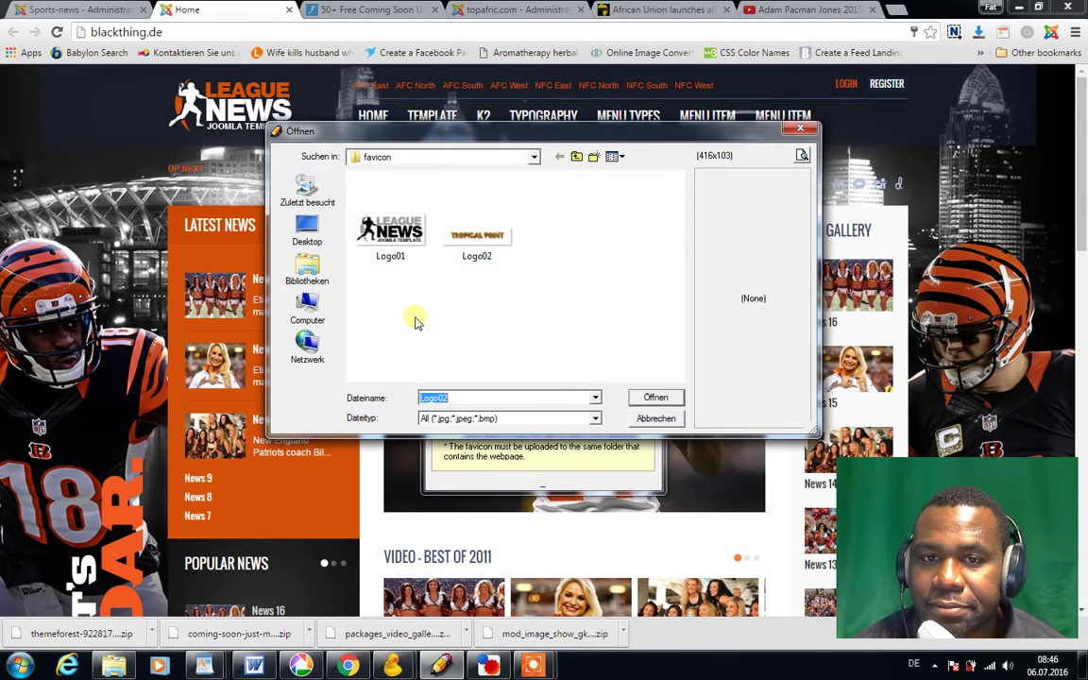
click(402, 244)
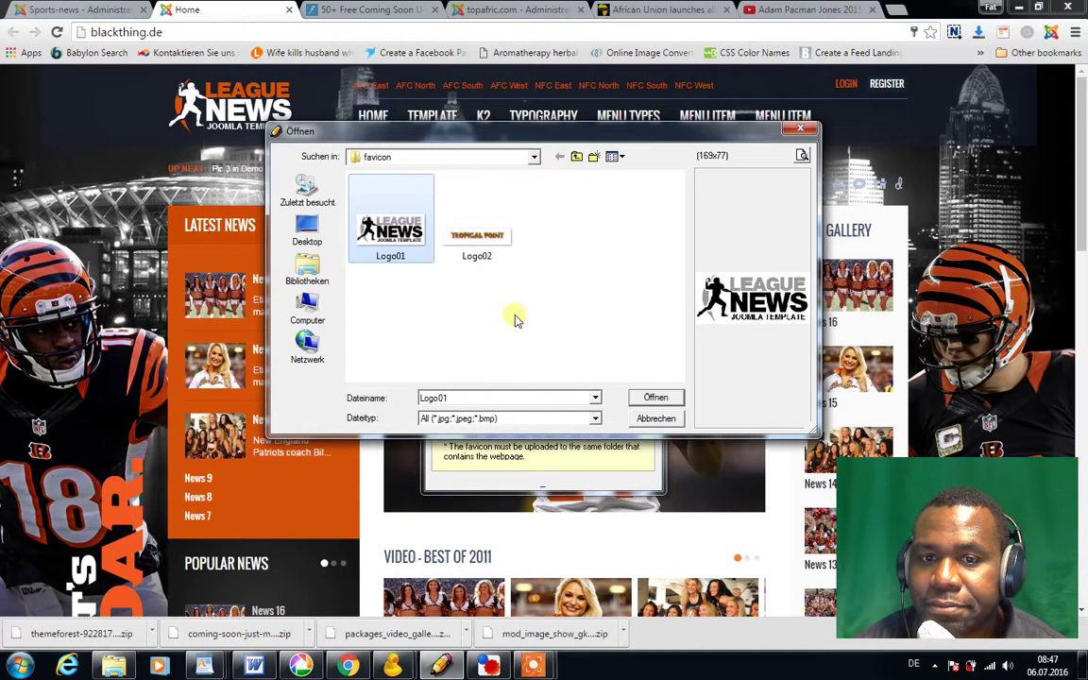
click(650, 397)
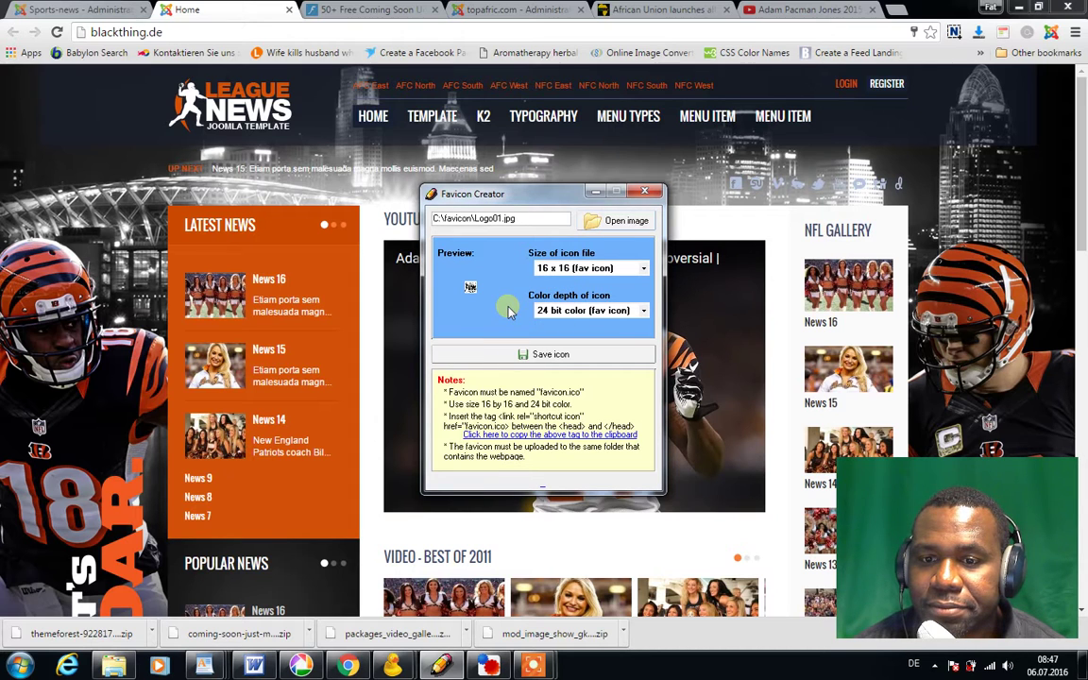
Step: Save the 16 x 16 icon as favicon.ico in the C:\favicon folder
click(525, 355)
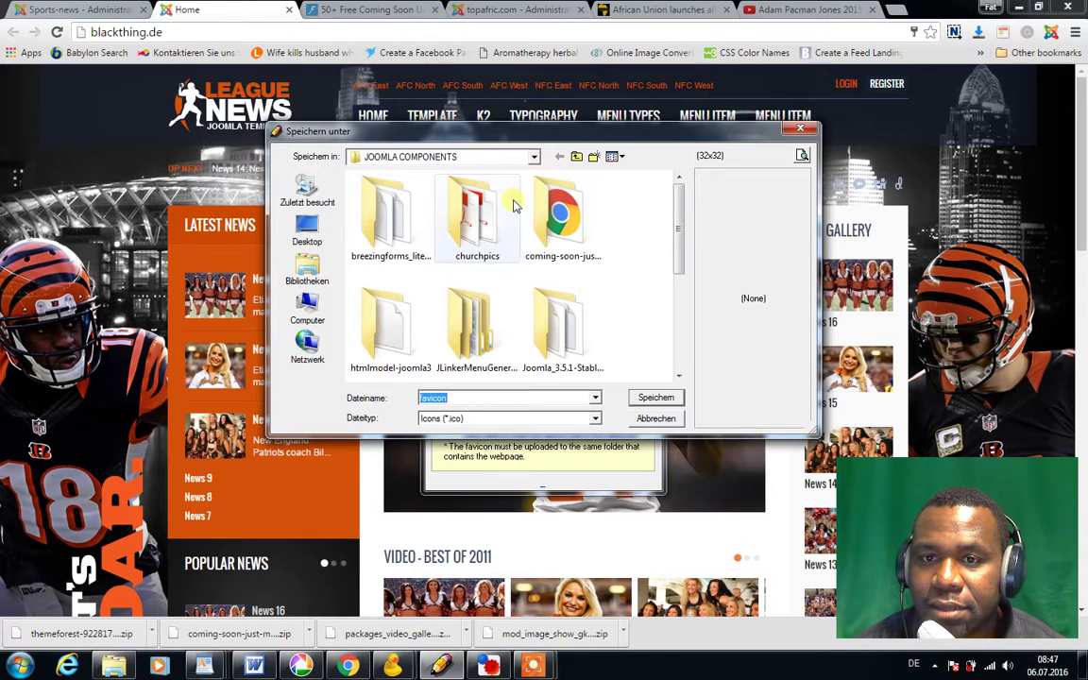
click(482, 157)
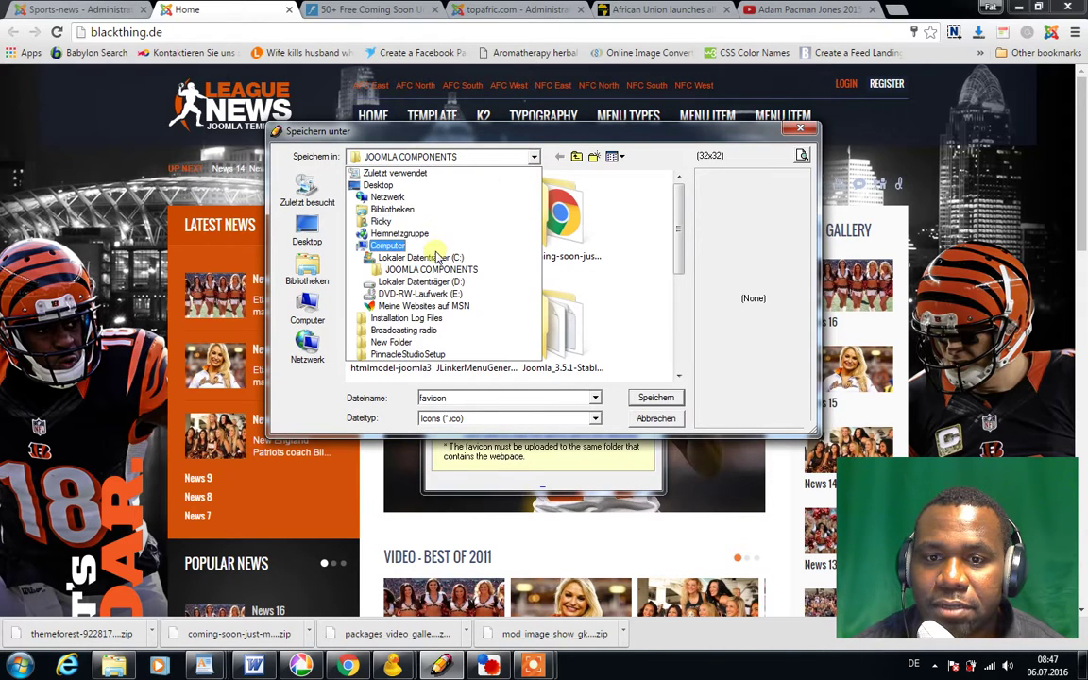
click(422, 256)
click(407, 253)
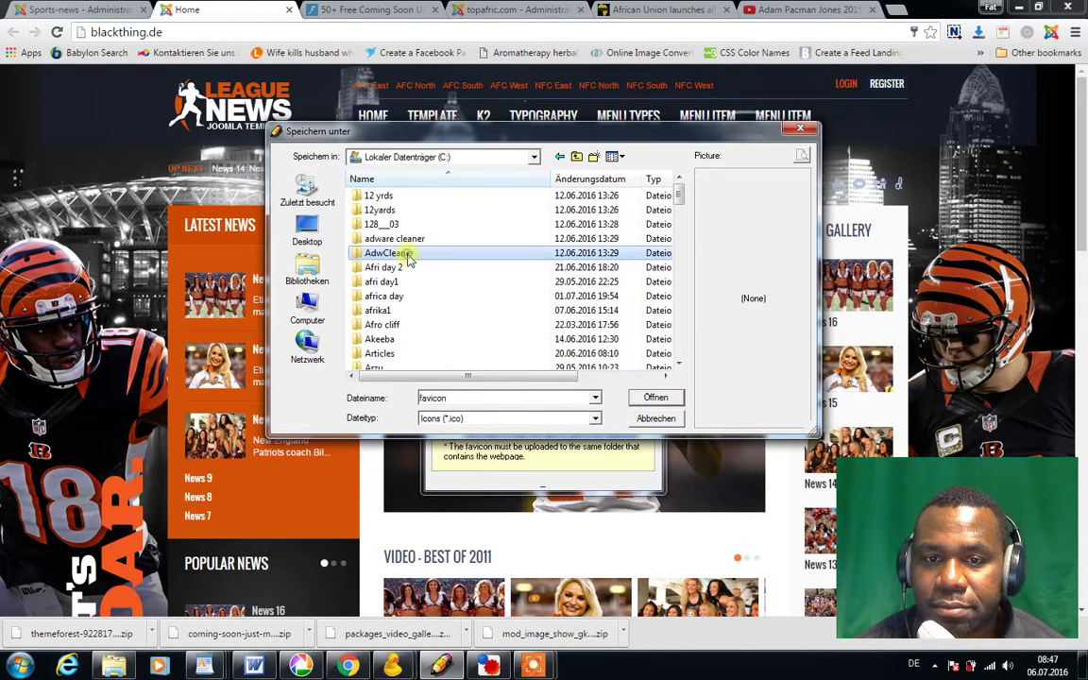
key(f)
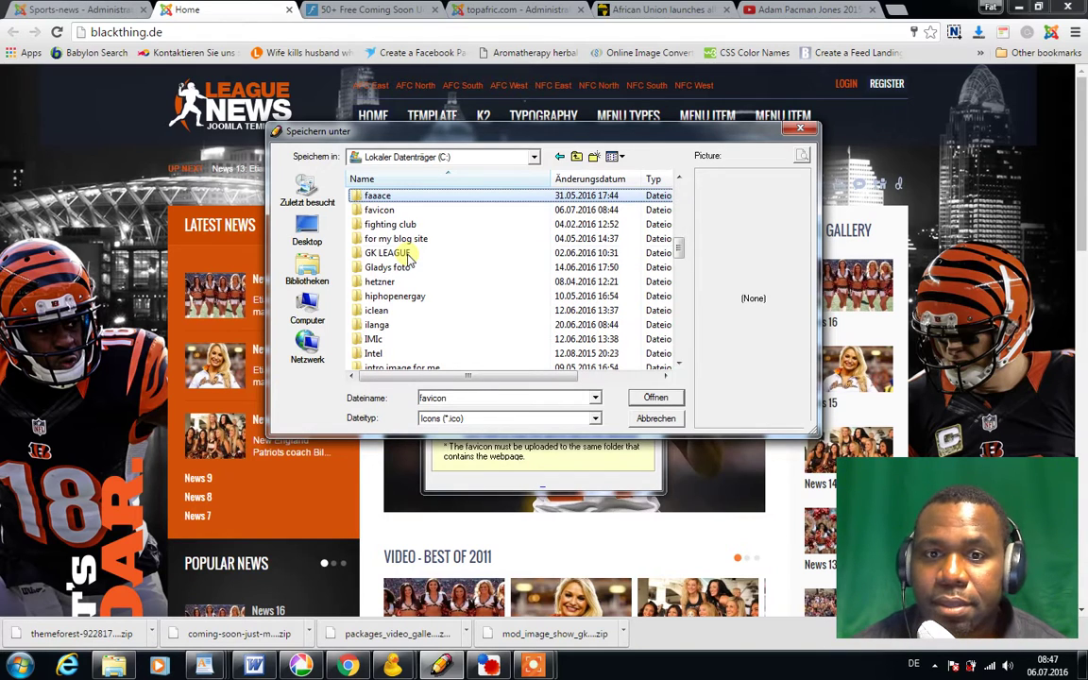
double_click(380, 212)
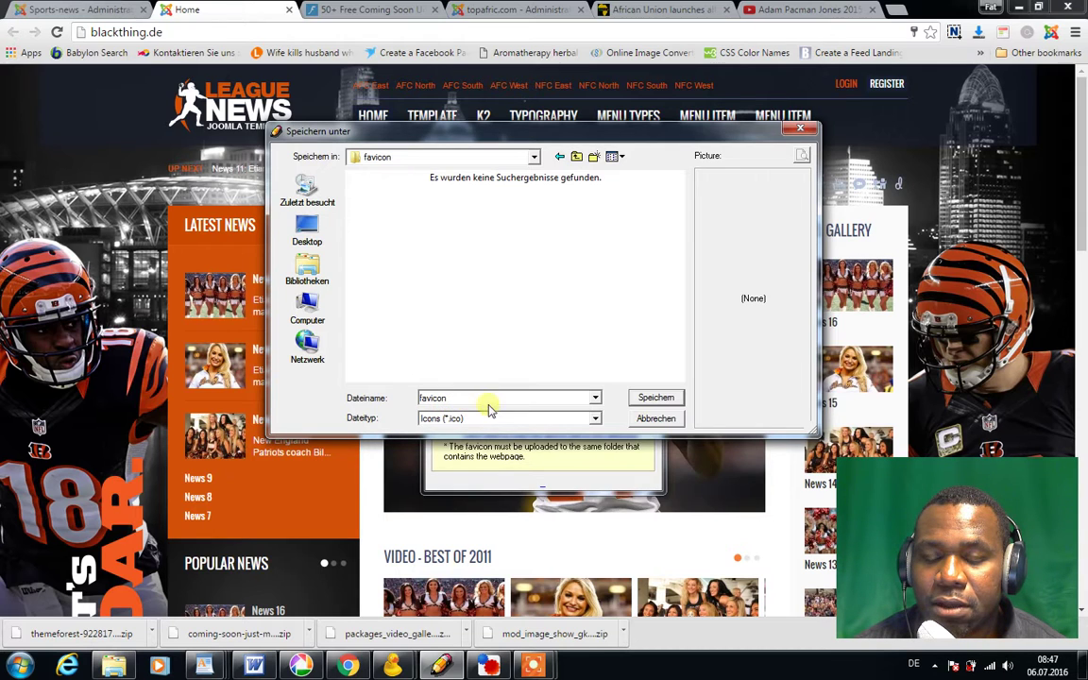
click(644, 403)
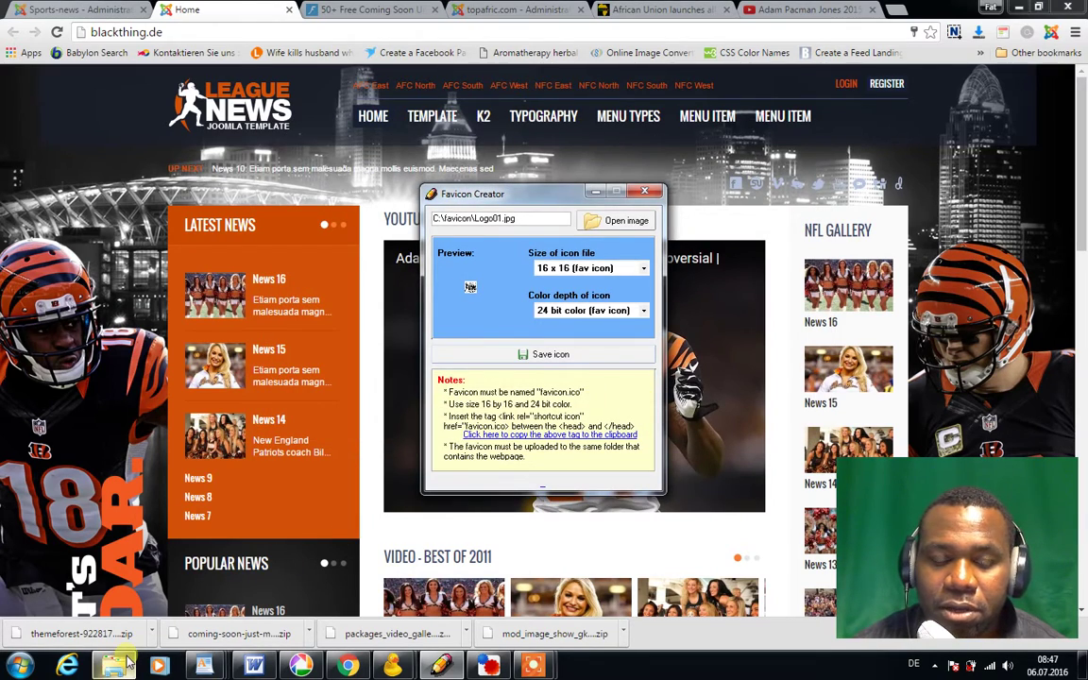
Step: Check the 894-byte favicon in Explorer, then minimise Explorer and Favicon Creator
mouse_move(115, 664)
click(123, 587)
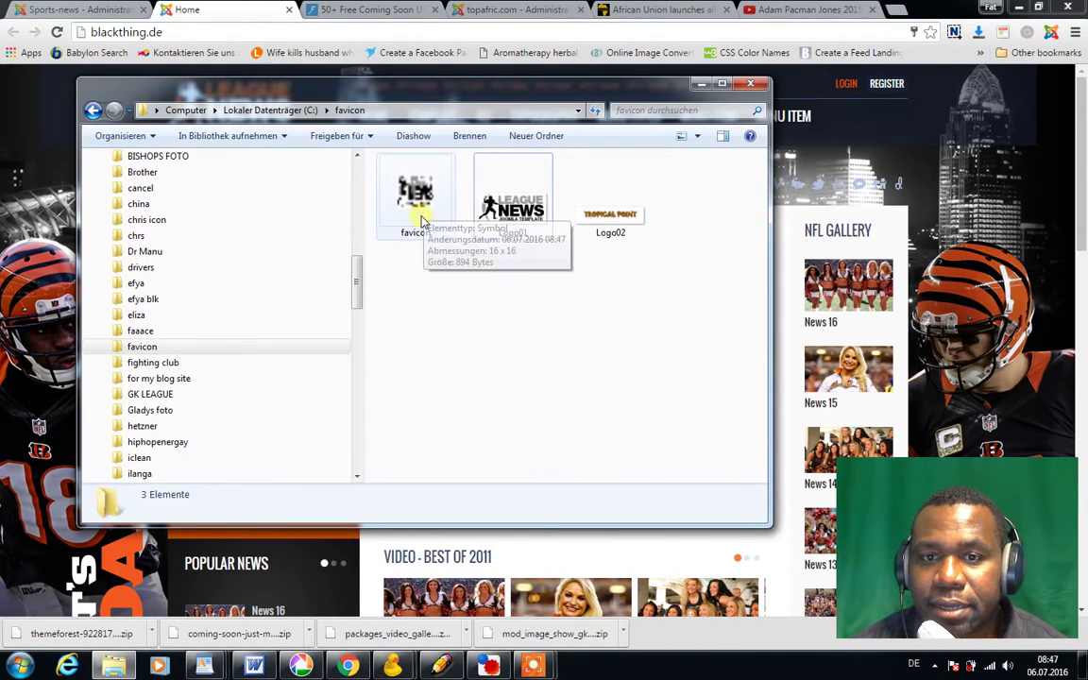
click(700, 86)
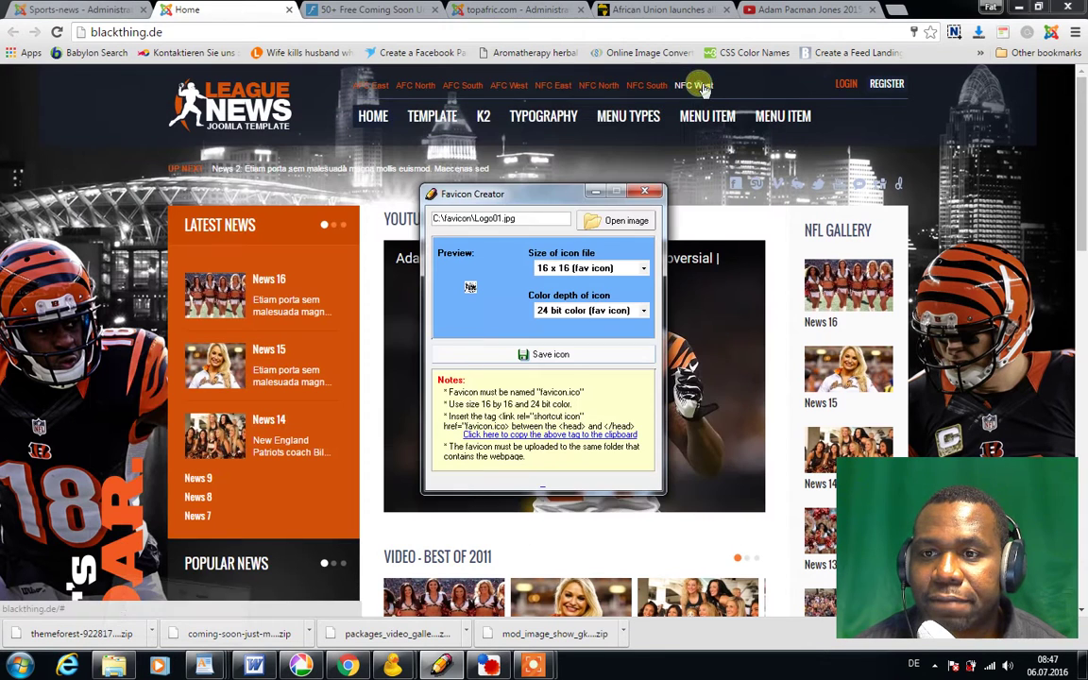
click(593, 192)
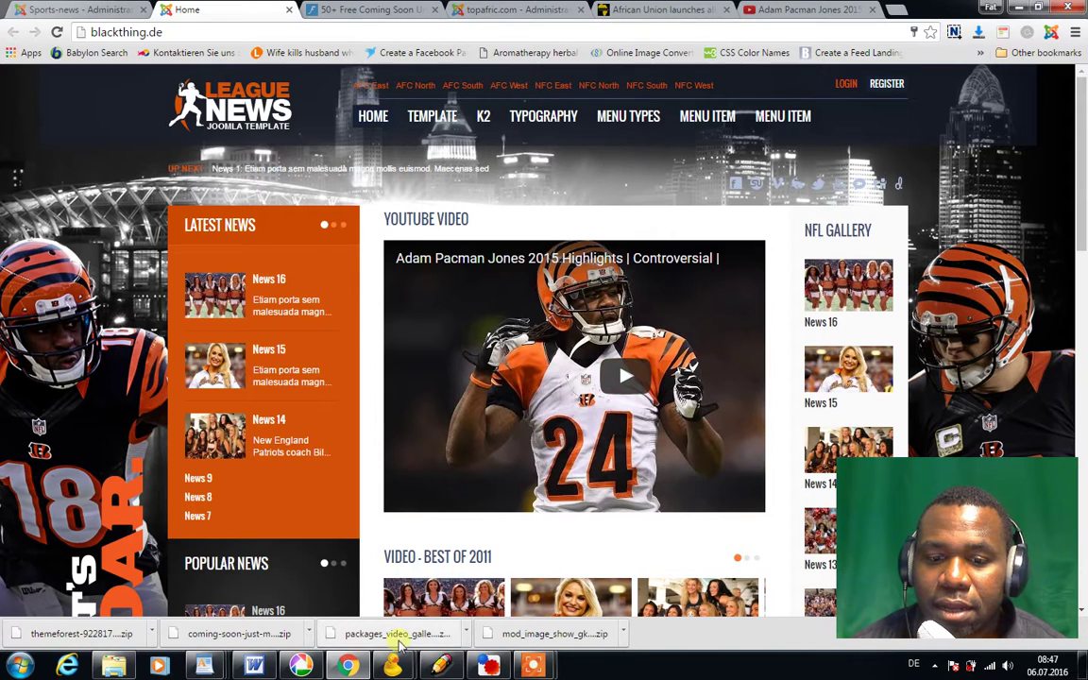
Step: In Cyberduck, browse to /public_html/templates/gk_league_news/images and select the old favicon.ico
mouse_move(392, 668)
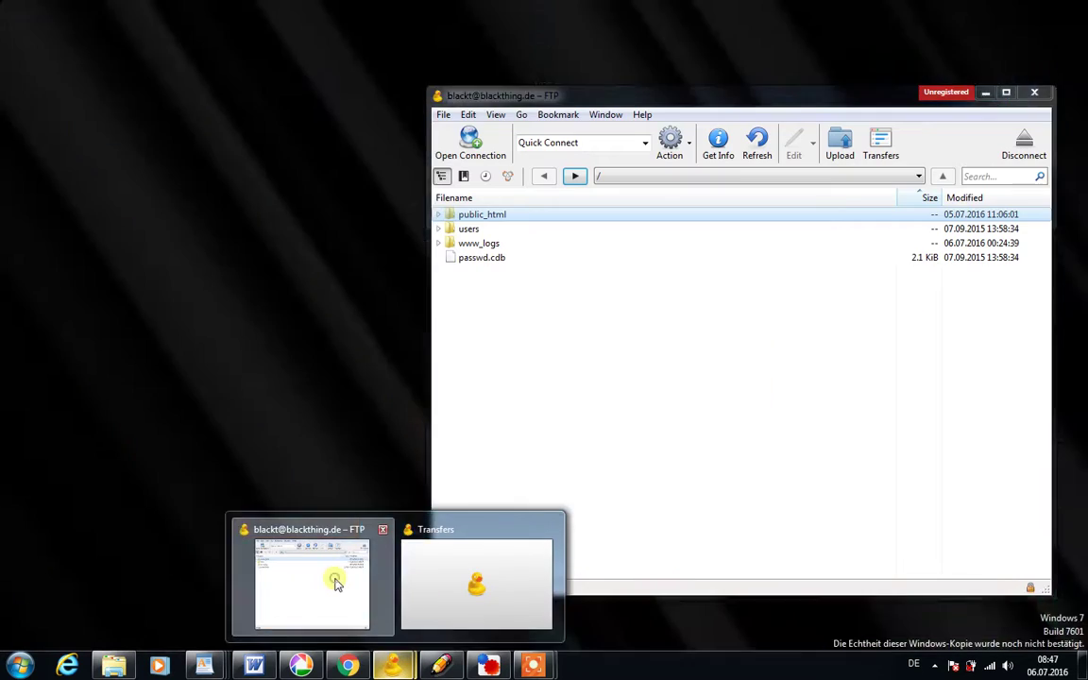
click(335, 582)
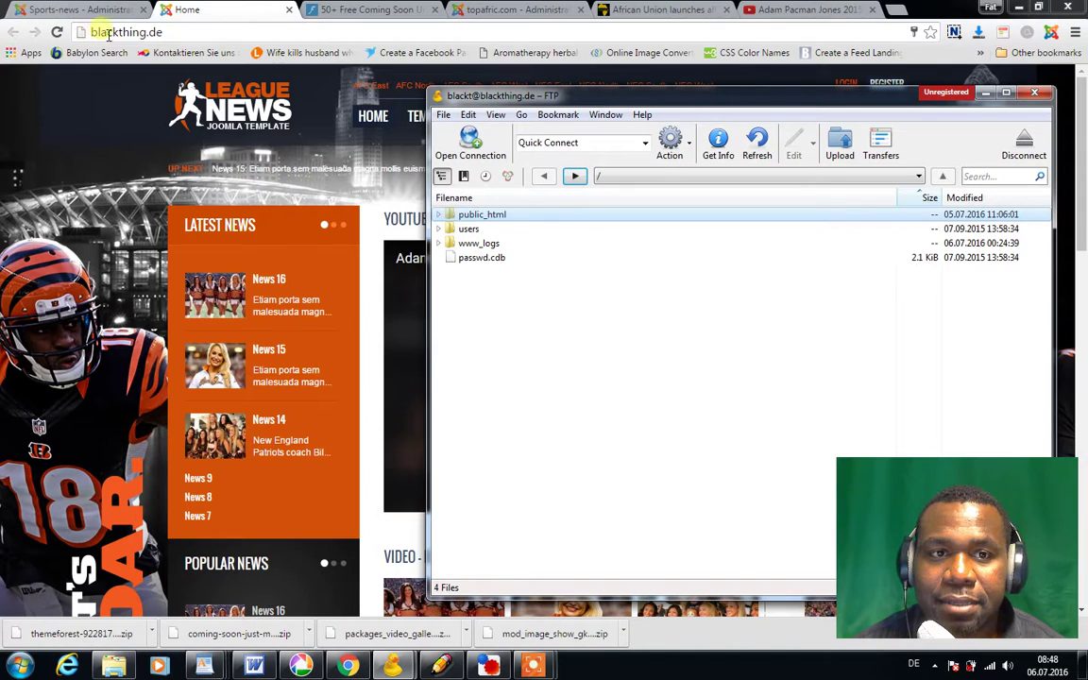
double_click(475, 216)
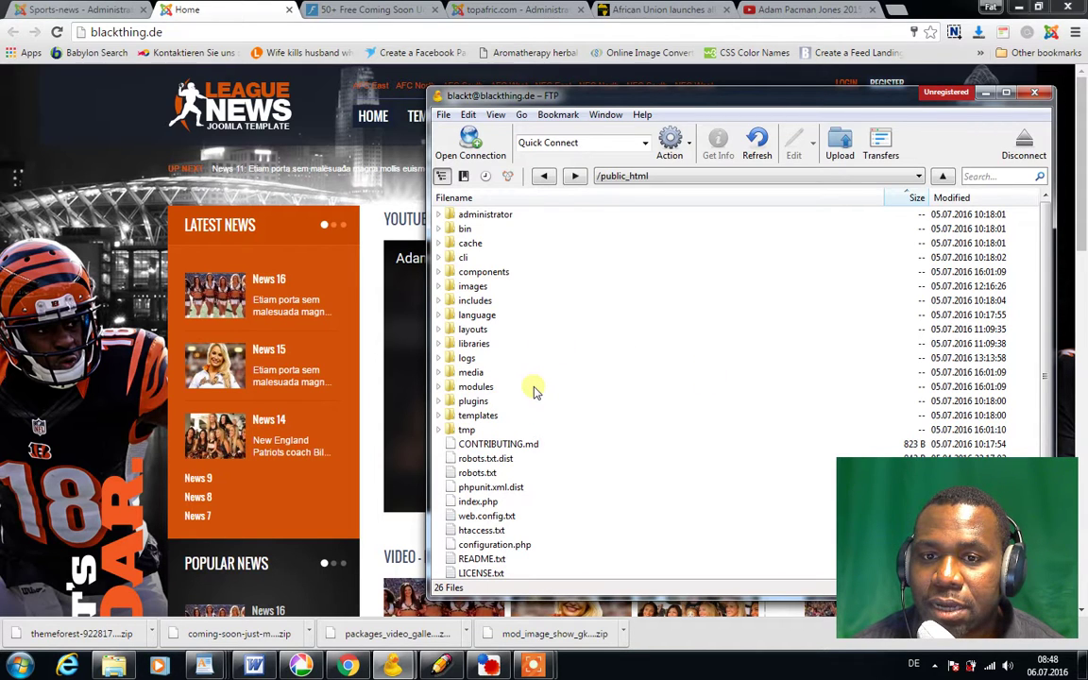
double_click(481, 417)
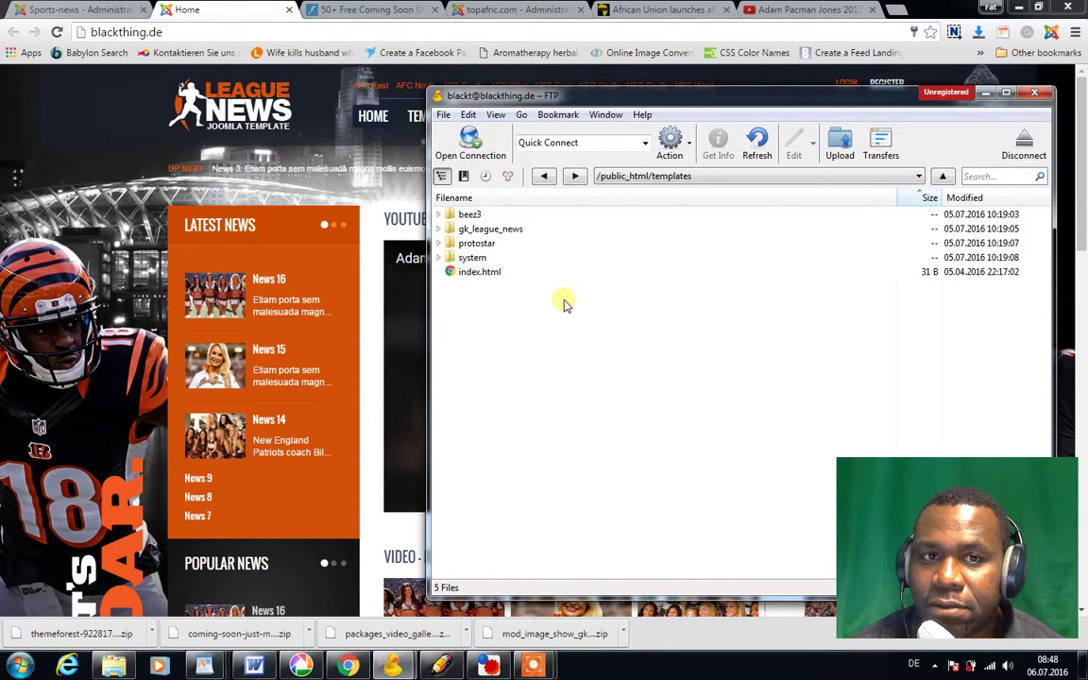
double_click(490, 229)
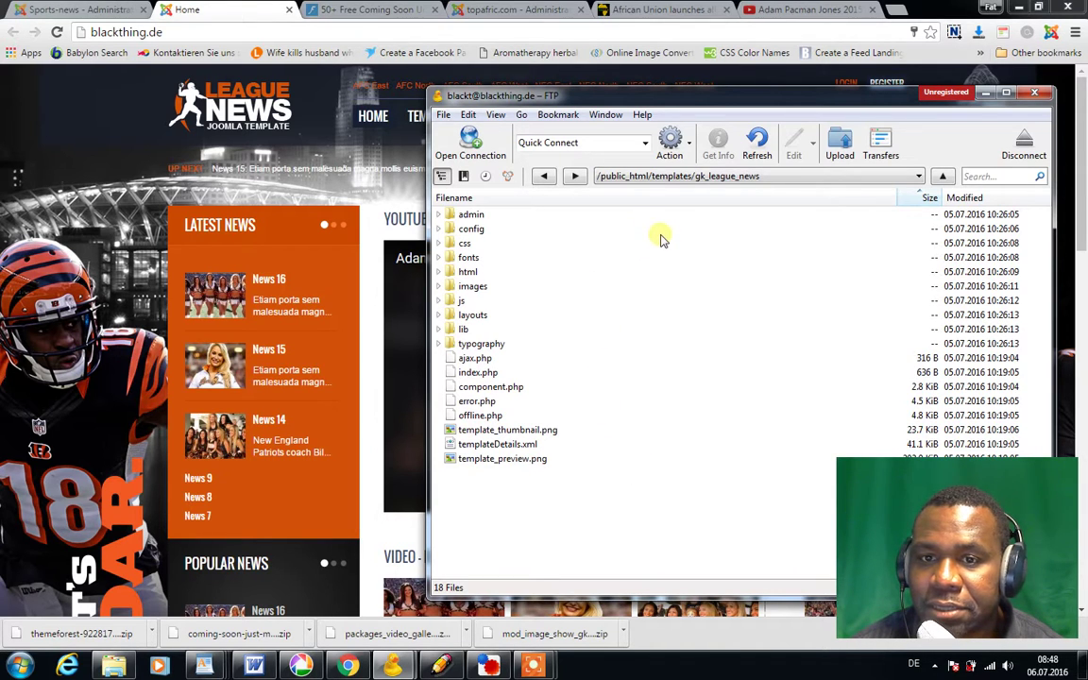
double_click(473, 286)
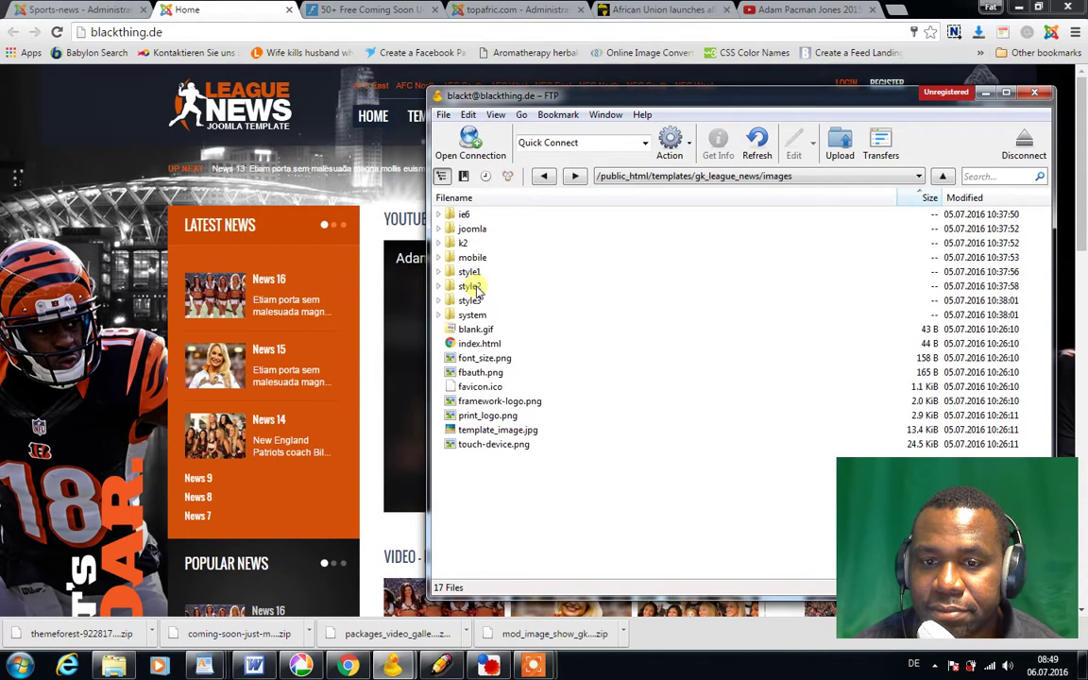
click(481, 387)
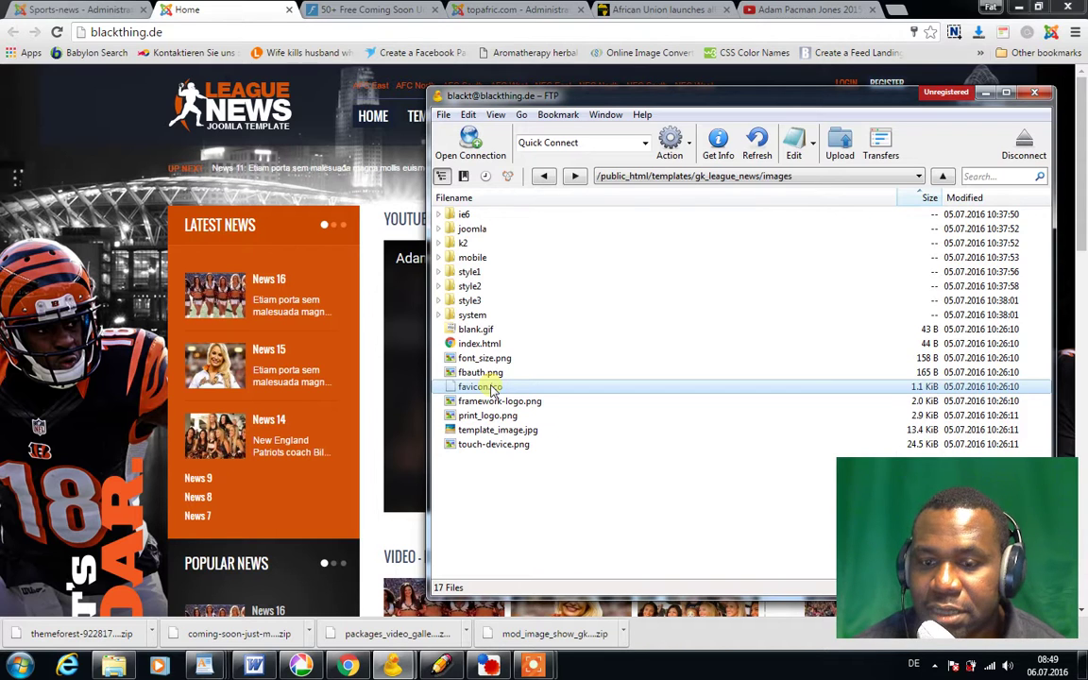
Step: Delete the old 1.1 KiB favicon.ico from the server's images folder
key(Delete)
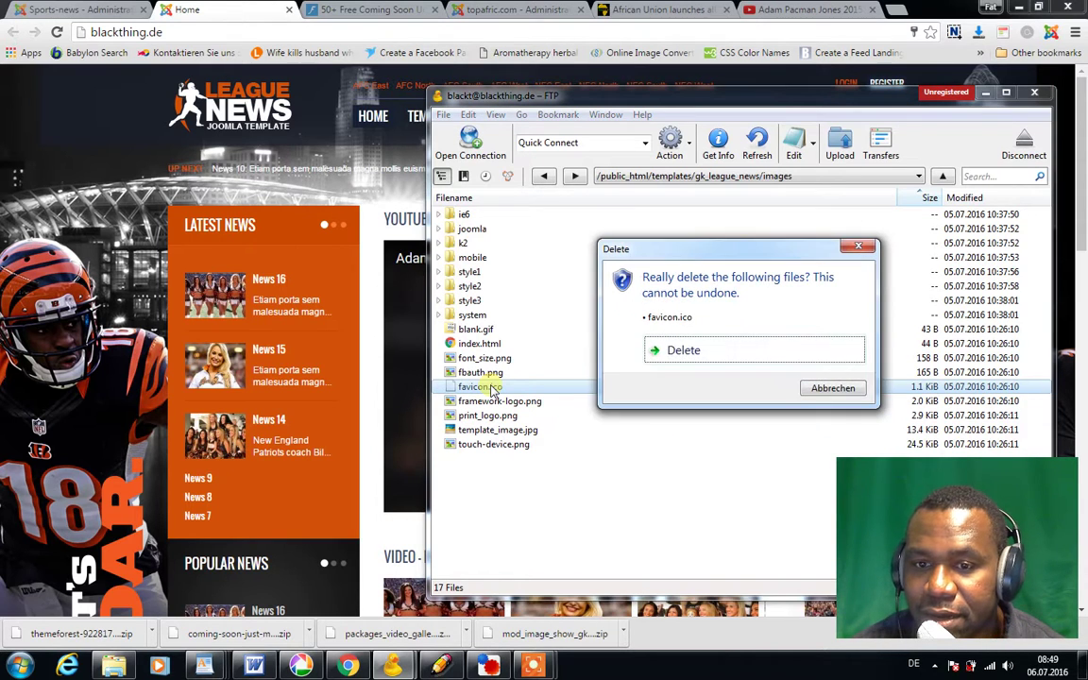
click(676, 352)
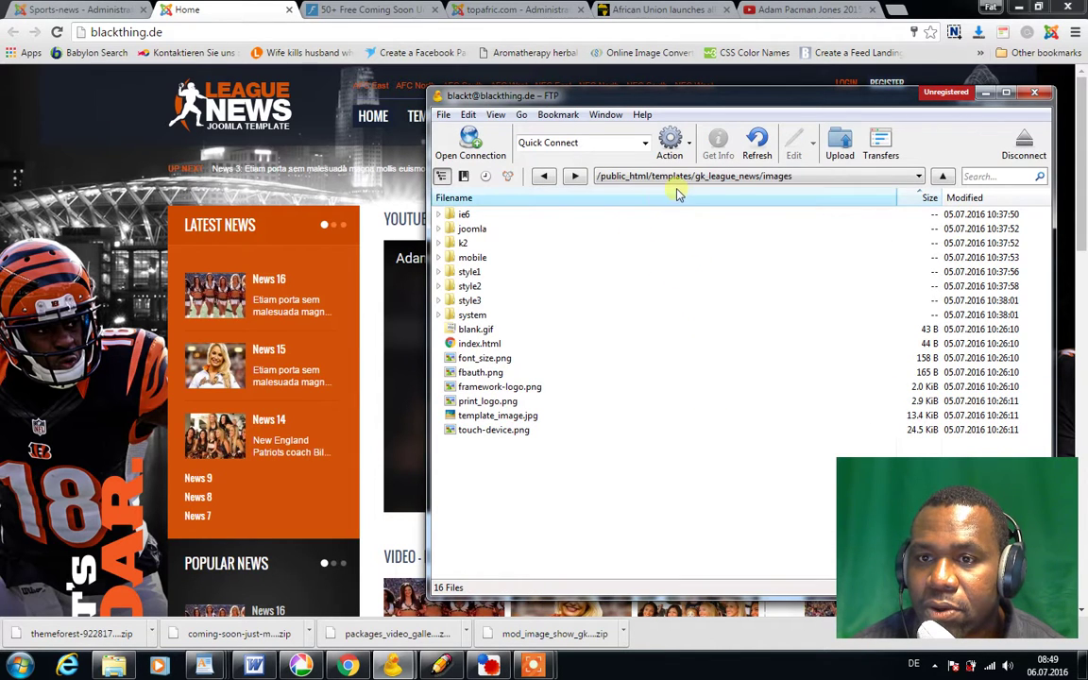
click(689, 155)
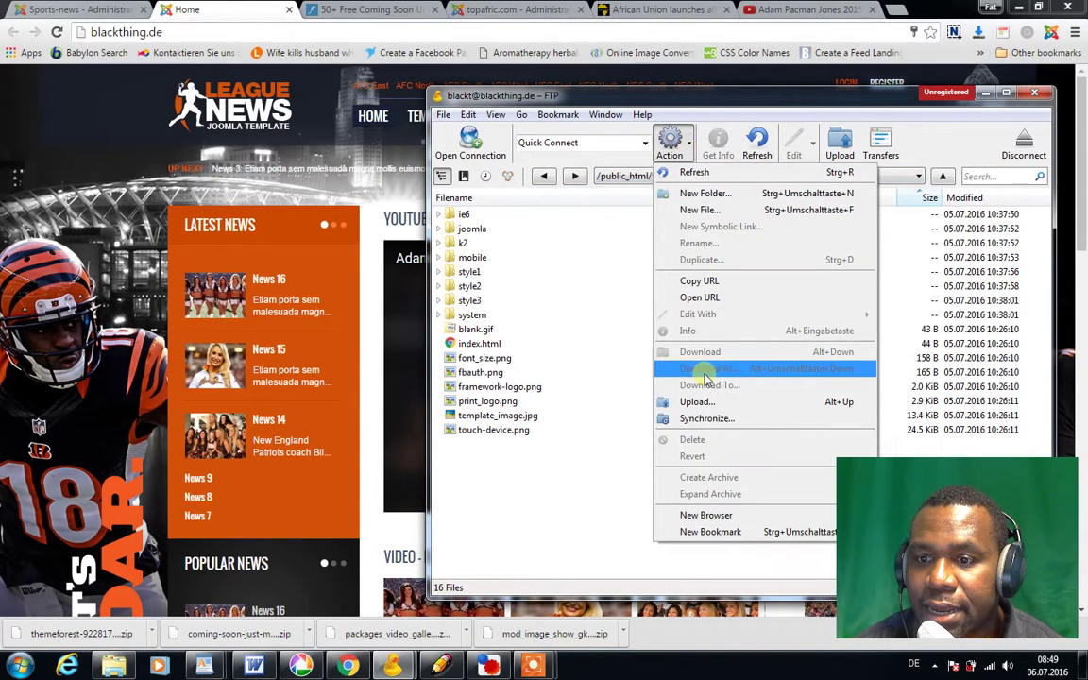
click(699, 403)
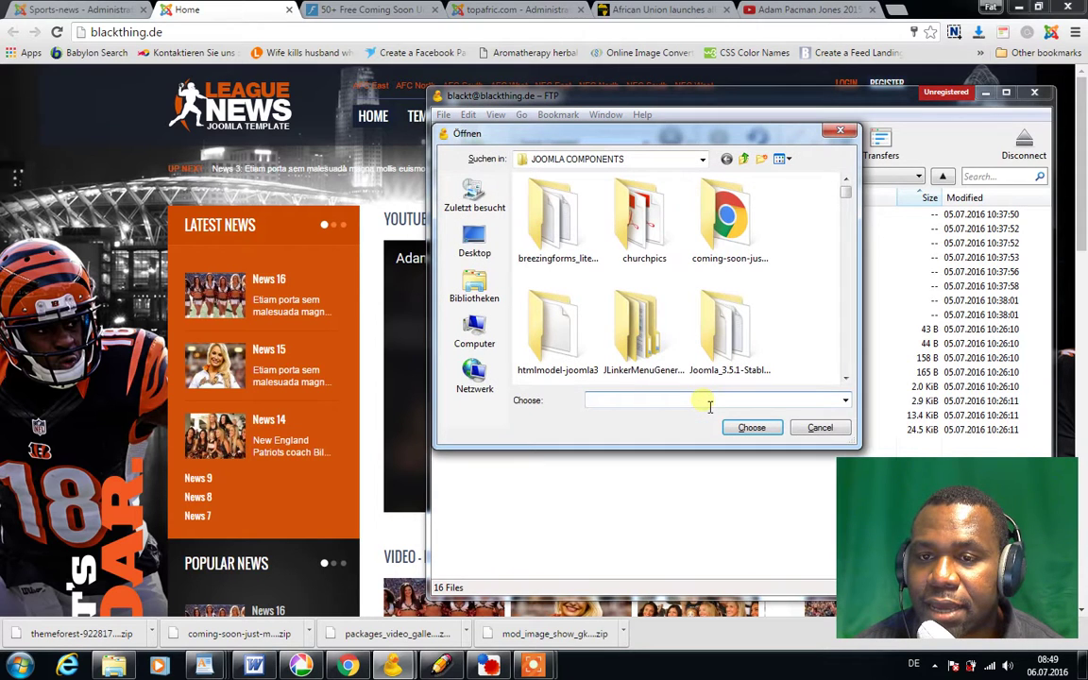
Step: Upload the new favicon.ico from C:\favicon despite the FTP warning, then refresh the listing
click(702, 159)
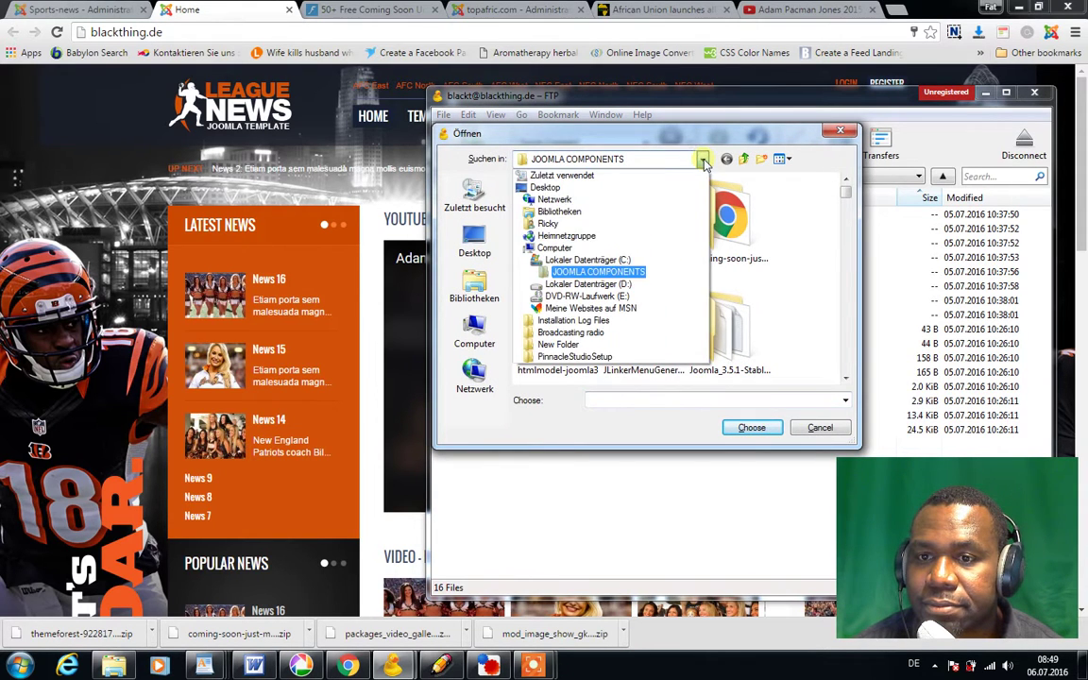
click(612, 260)
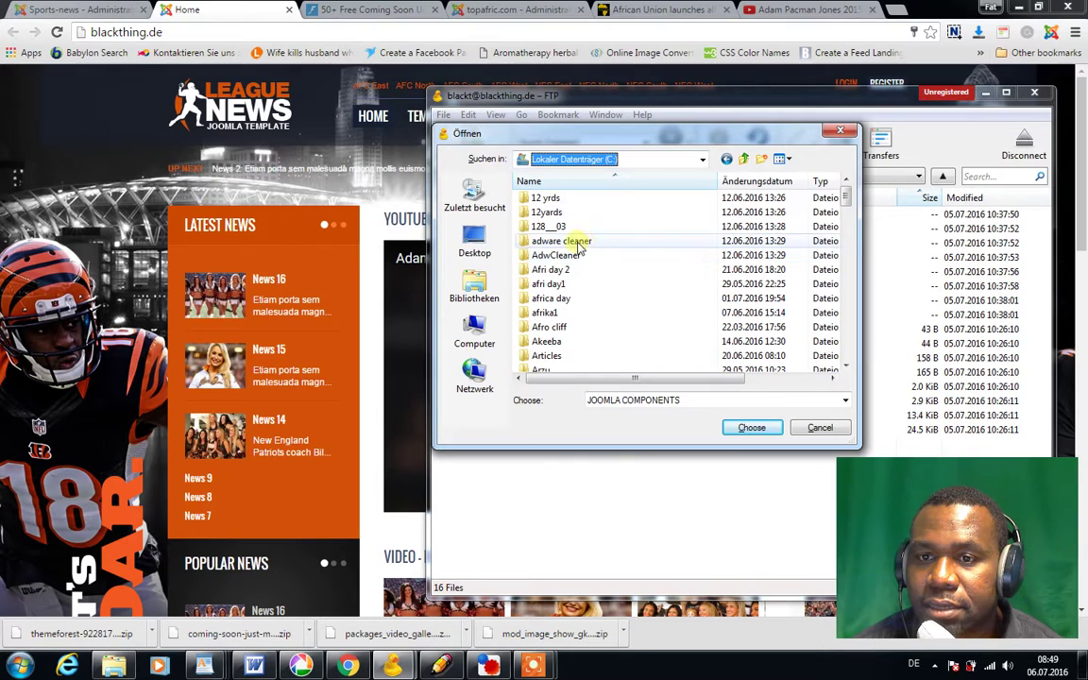
click(574, 241)
key(f)
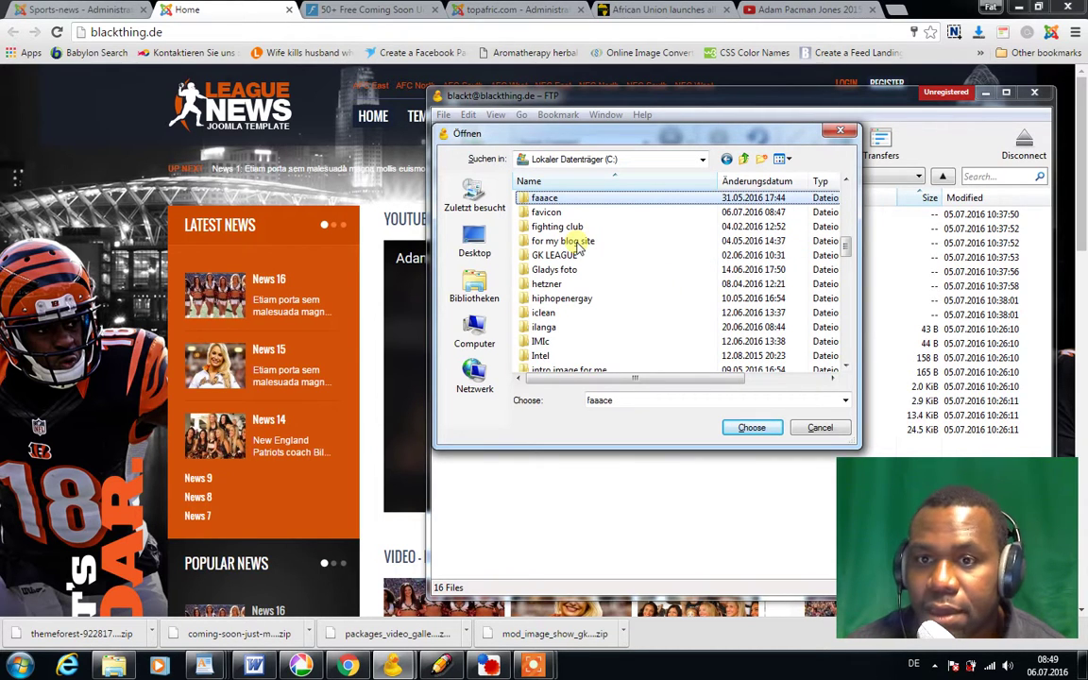
click(543, 212)
double_click(544, 212)
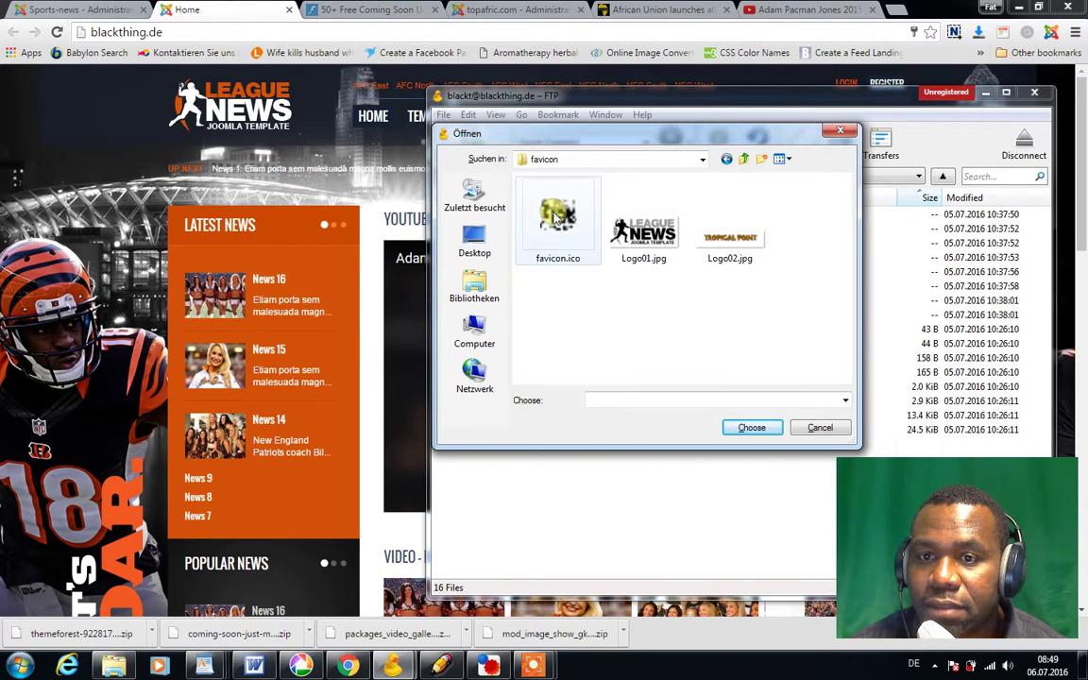
click(556, 234)
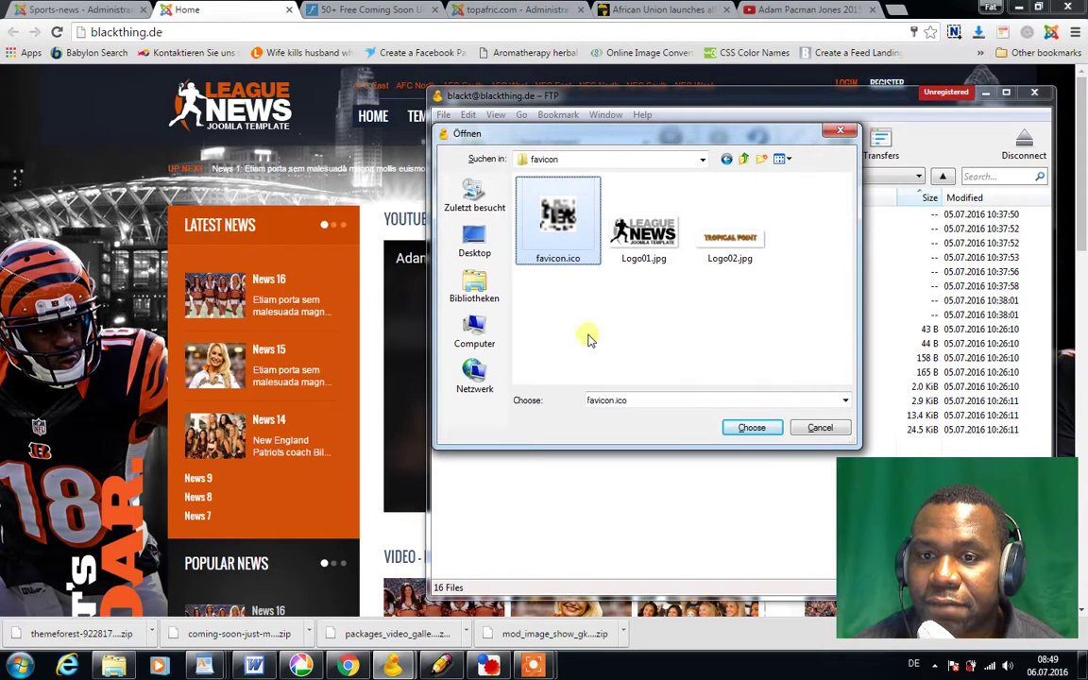
click(752, 428)
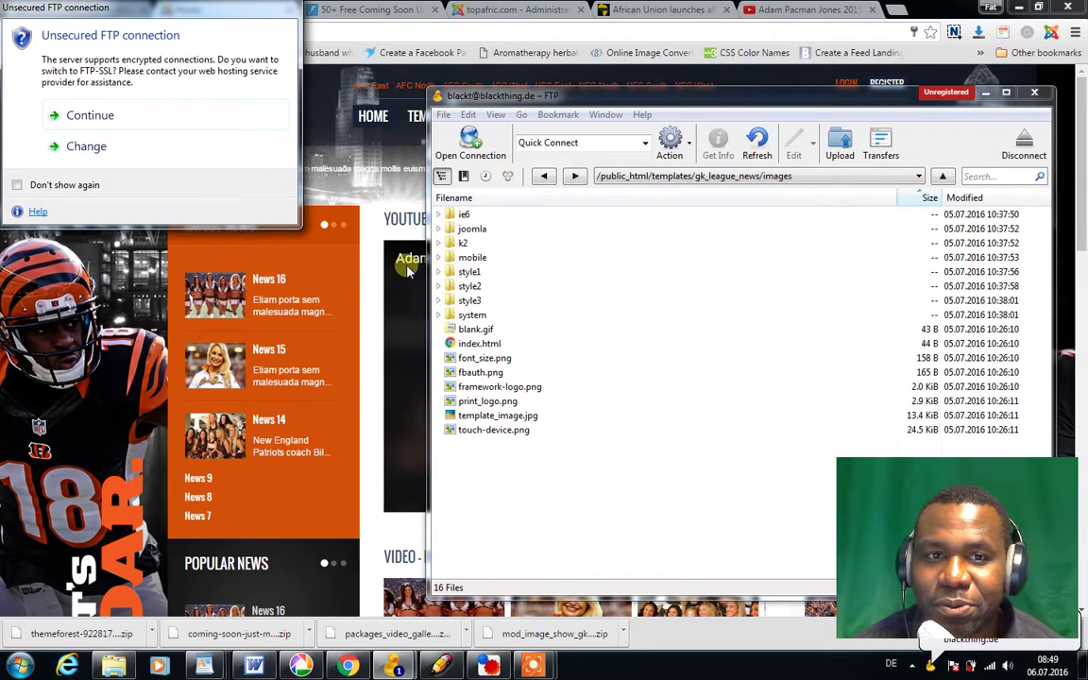
click(219, 123)
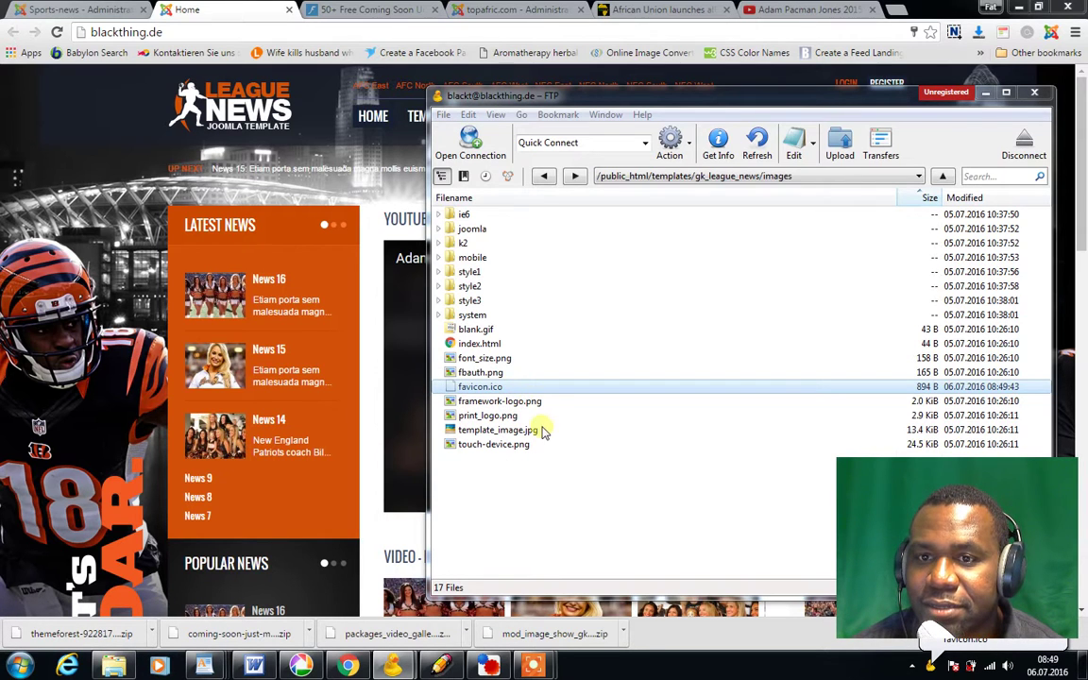
click(757, 143)
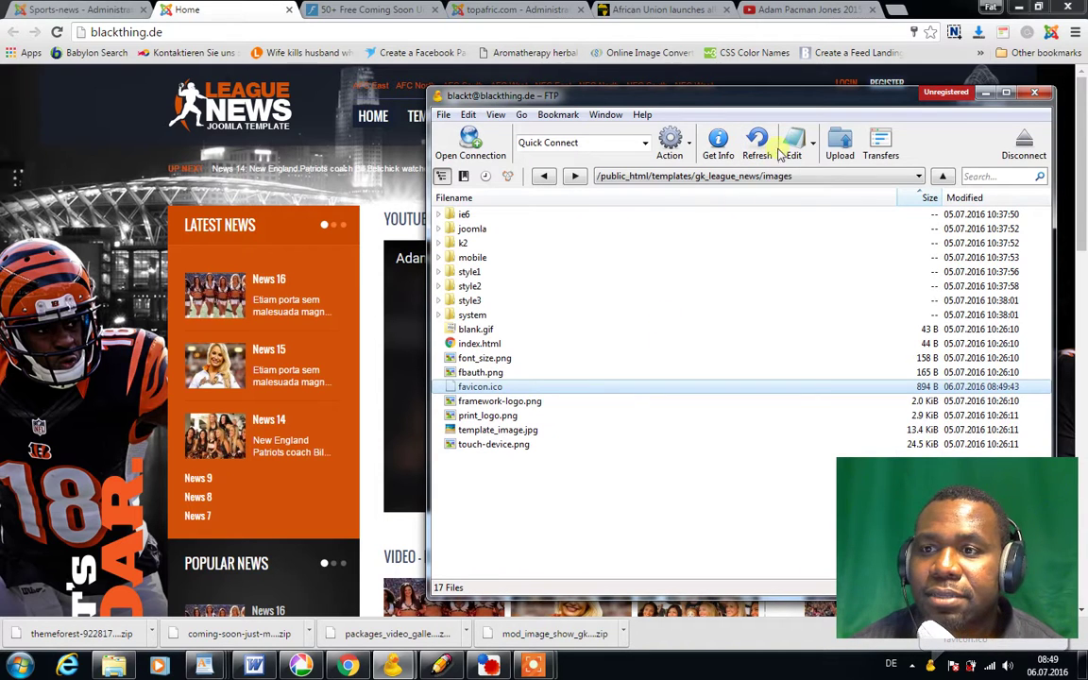
Step: Reload the blackthing.de League News homepage in Chrome to show the new favicon
click(57, 33)
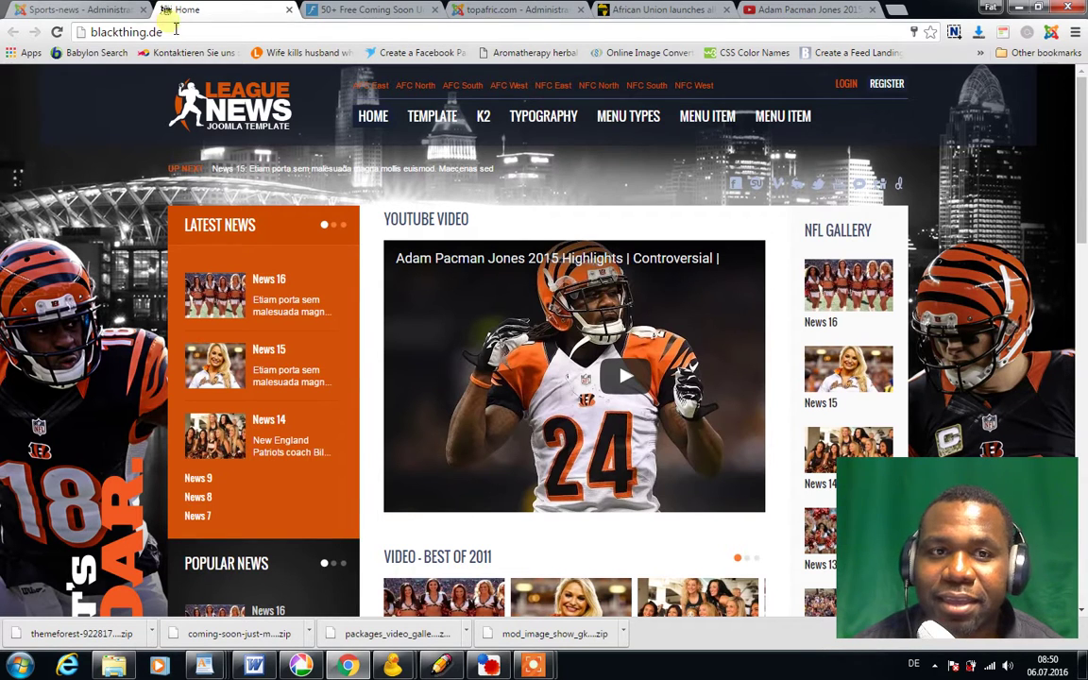
click(57, 33)
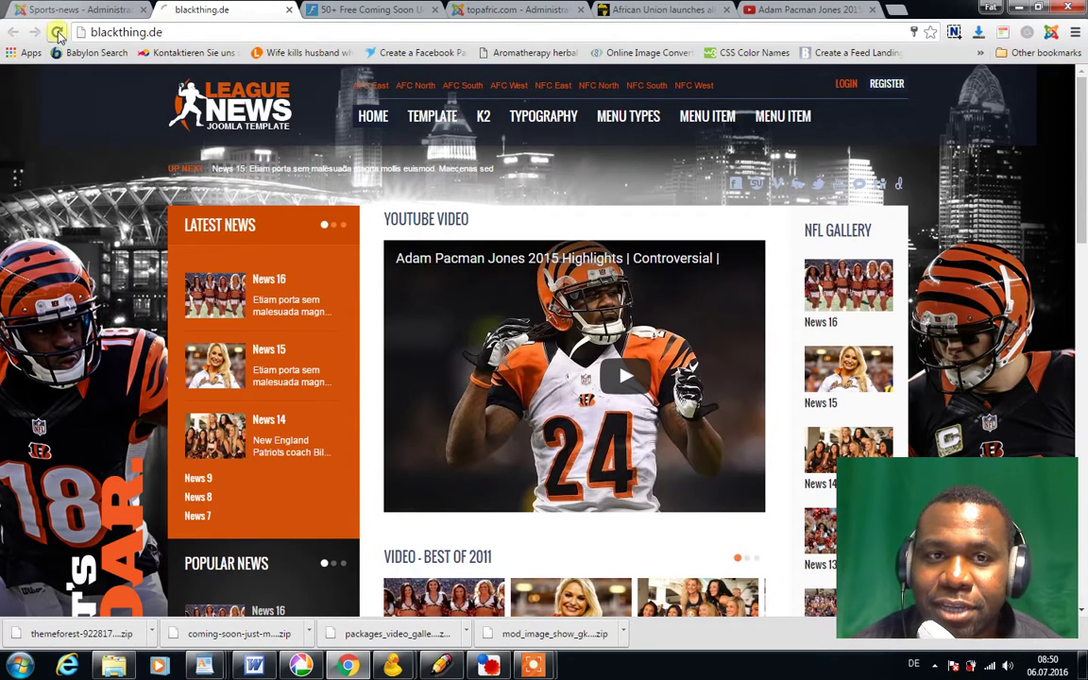